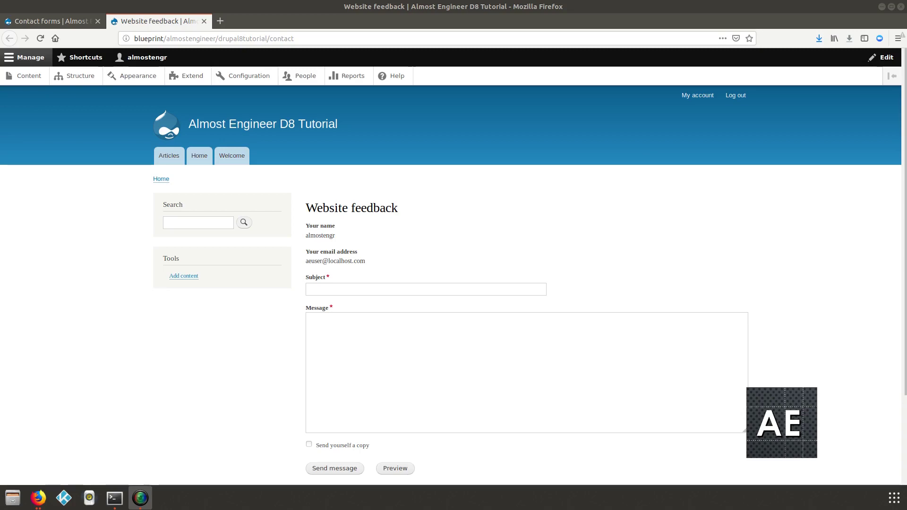
- Examine the Website feedback contact page, including its name, email address, subject, message and send-a-copy fields
scroll(746, 154, down, 2)
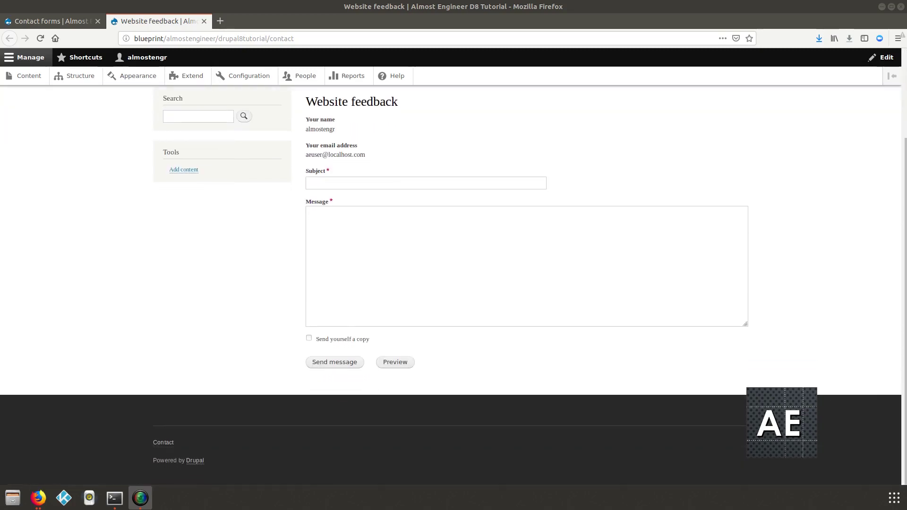
scroll(746, 154, up, 2)
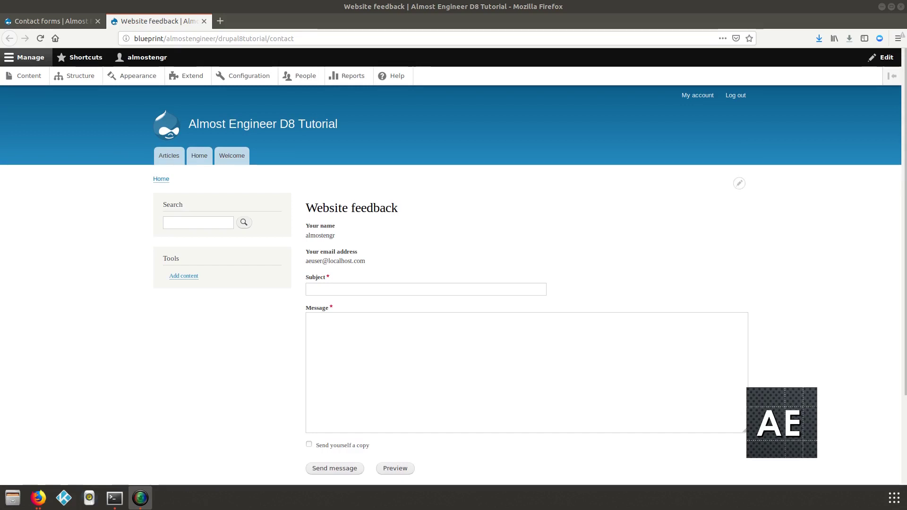
scroll(454, 283, down, 3)
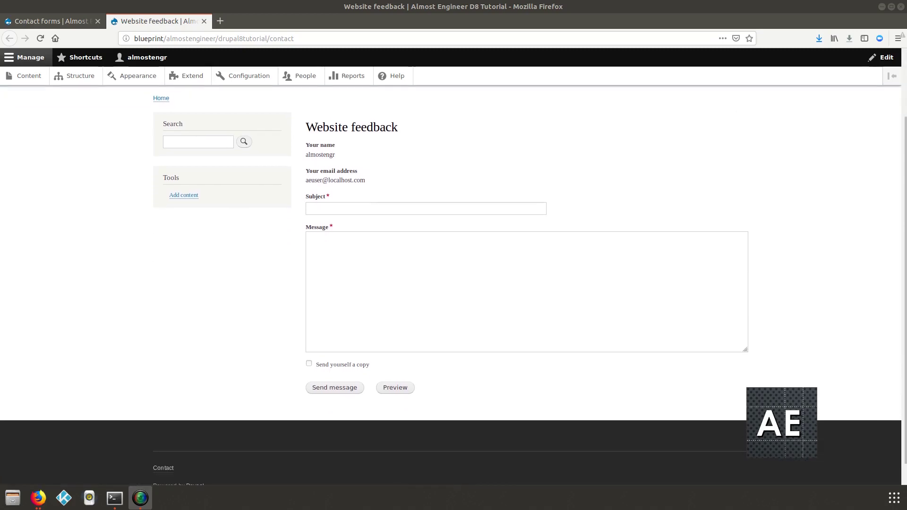
scroll(453, 283, down, 1)
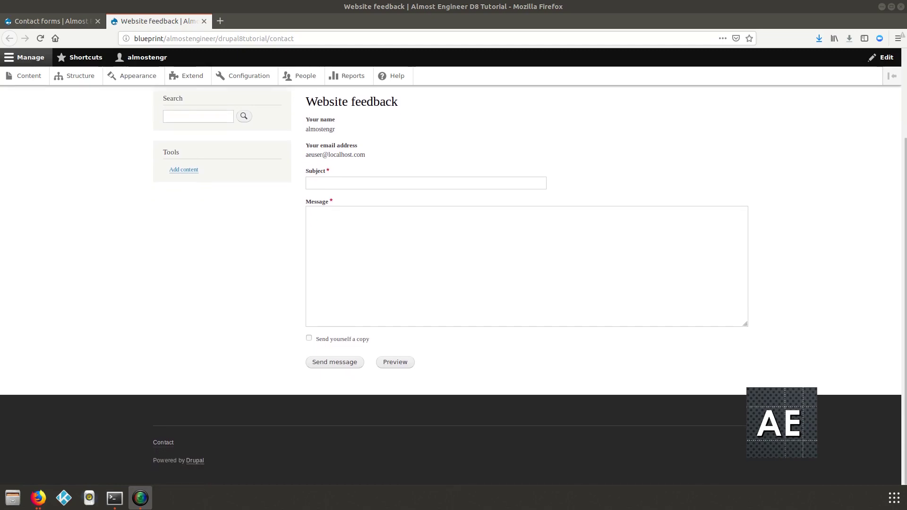
scroll(453, 276, up, 2)
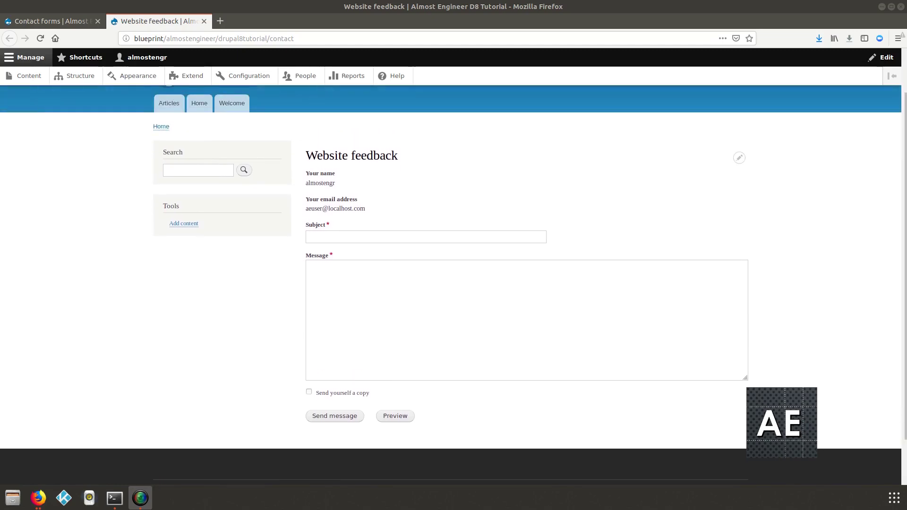
scroll(454, 274, up, 1)
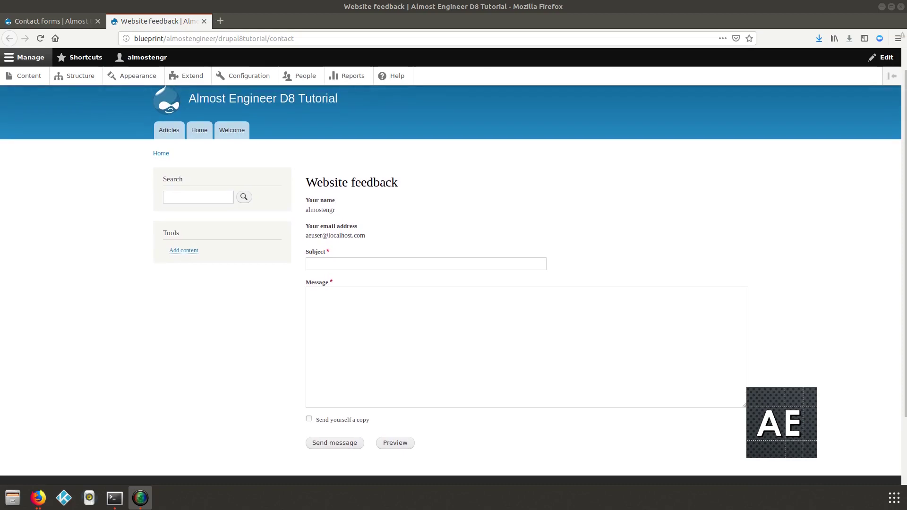
drag(323, 226, 367, 236)
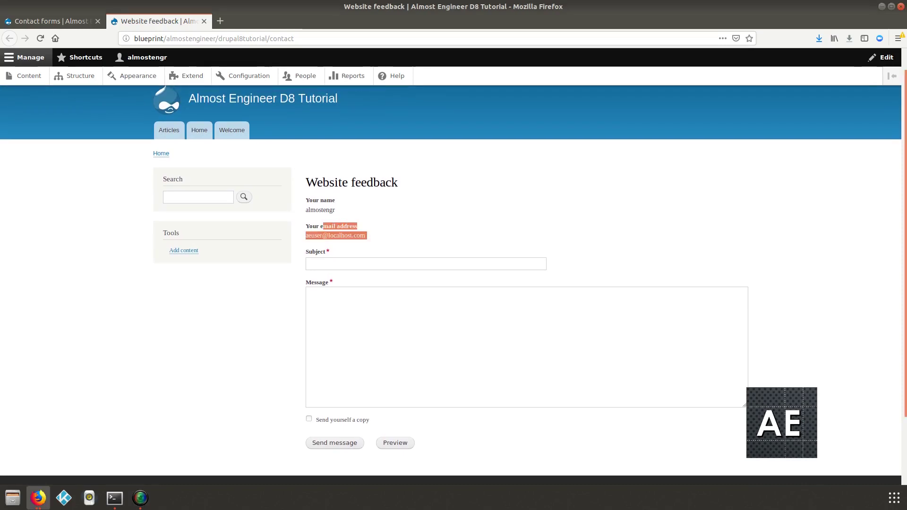
click(367, 236)
scroll(367, 236, down, 2)
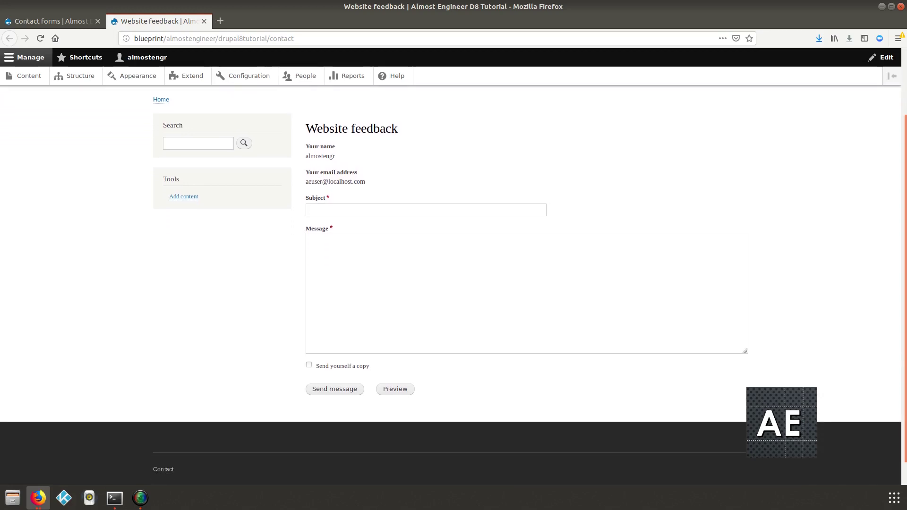
scroll(450, 285, up, 2)
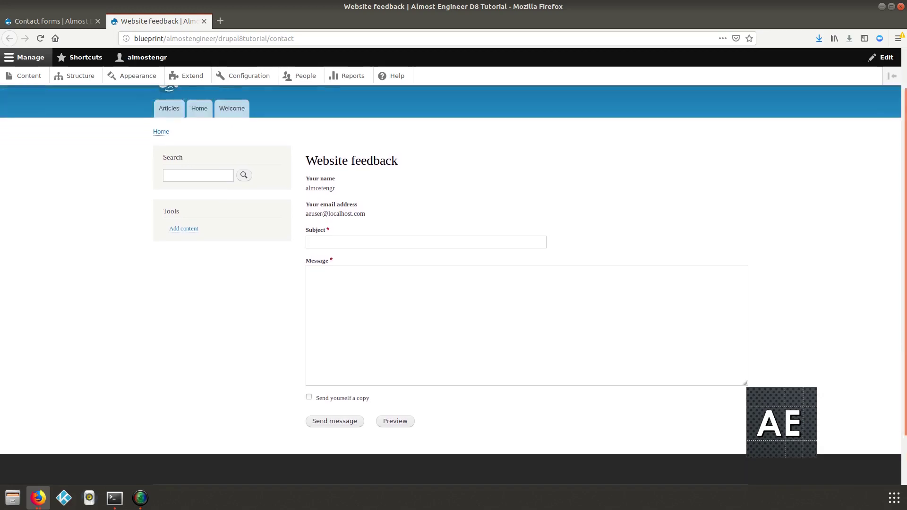
click(308, 294)
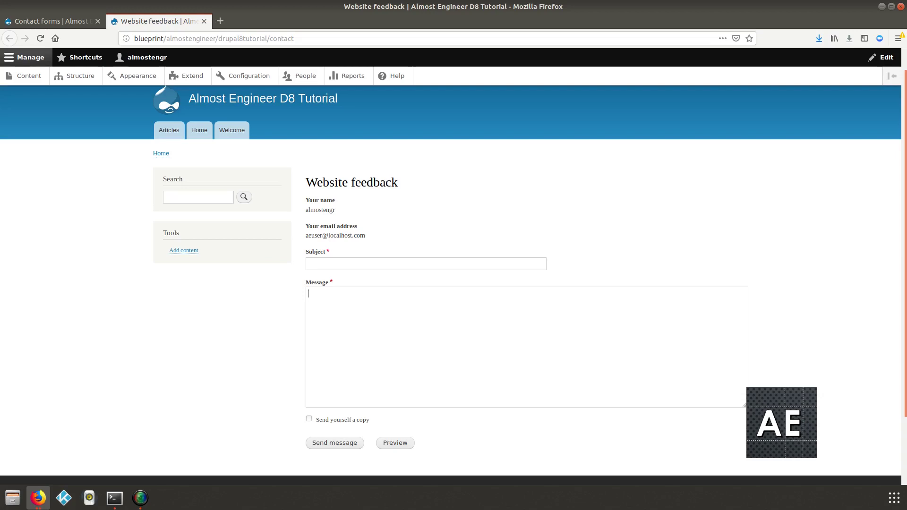
scroll(359, 259, down, 3)
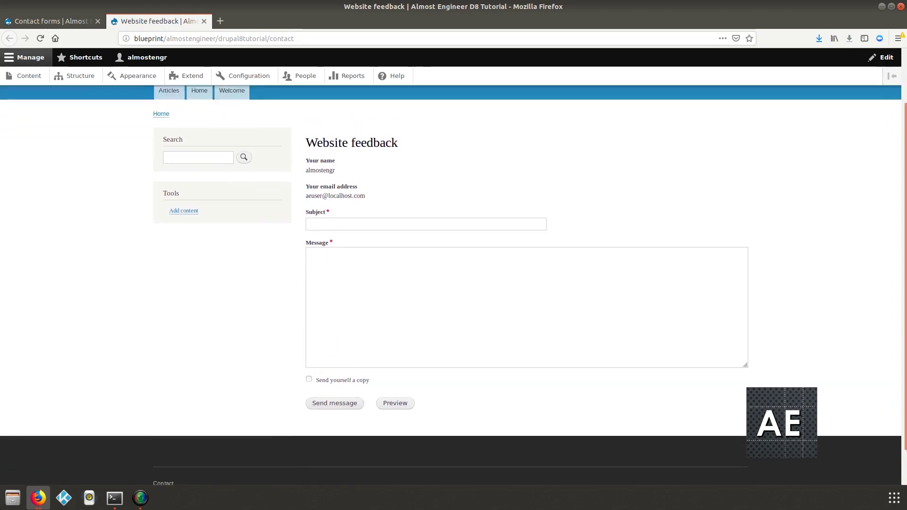
scroll(454, 276, up, 3)
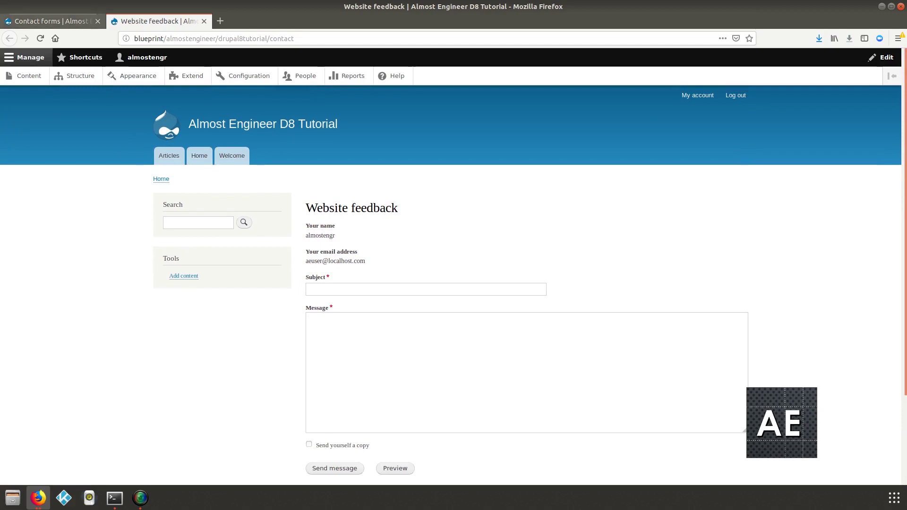
- Go to the site's structure administration and open the list of contact forms
click(60, 22)
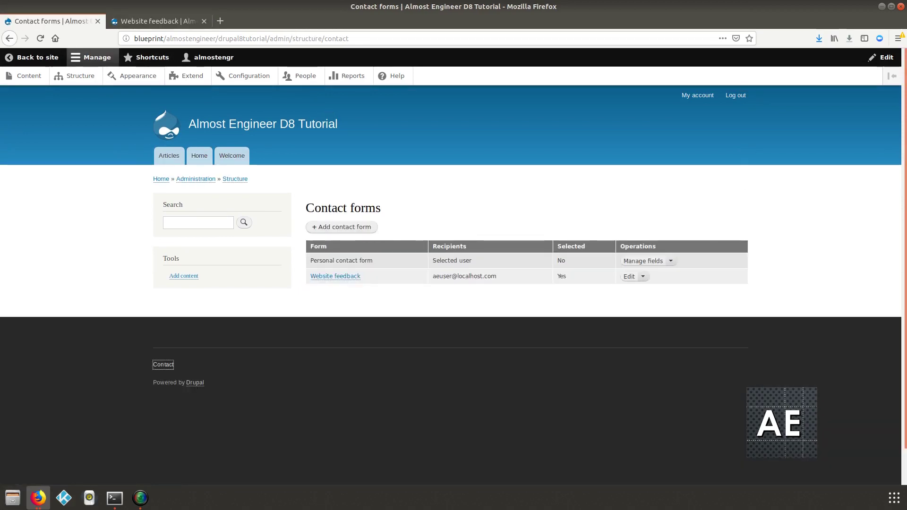
click(81, 75)
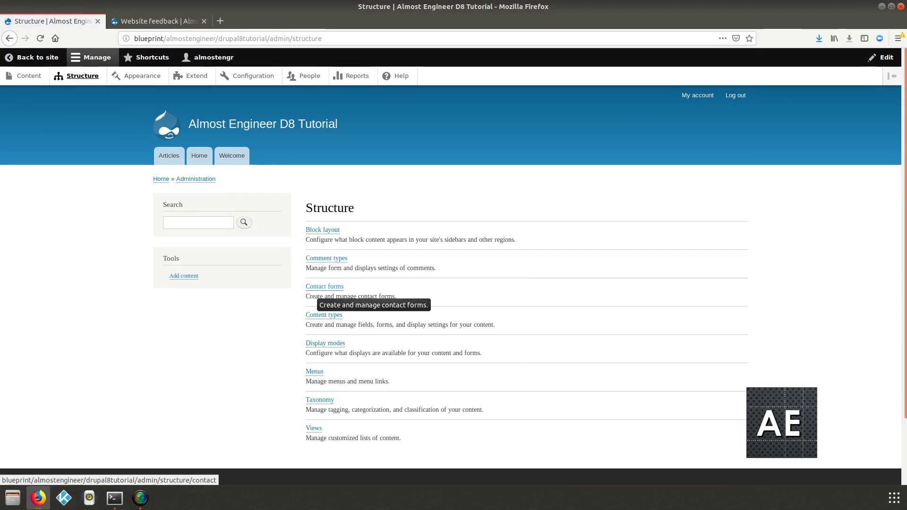
click(325, 286)
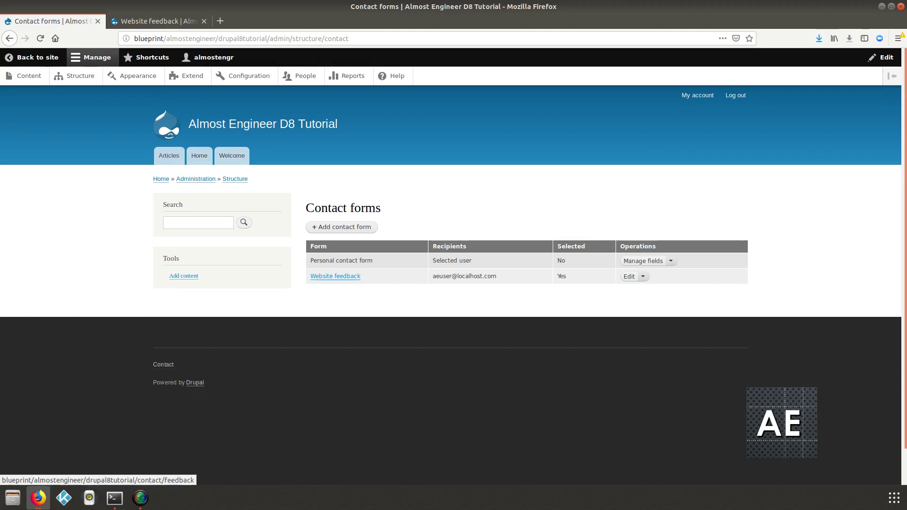
drag(336, 260, 596, 260)
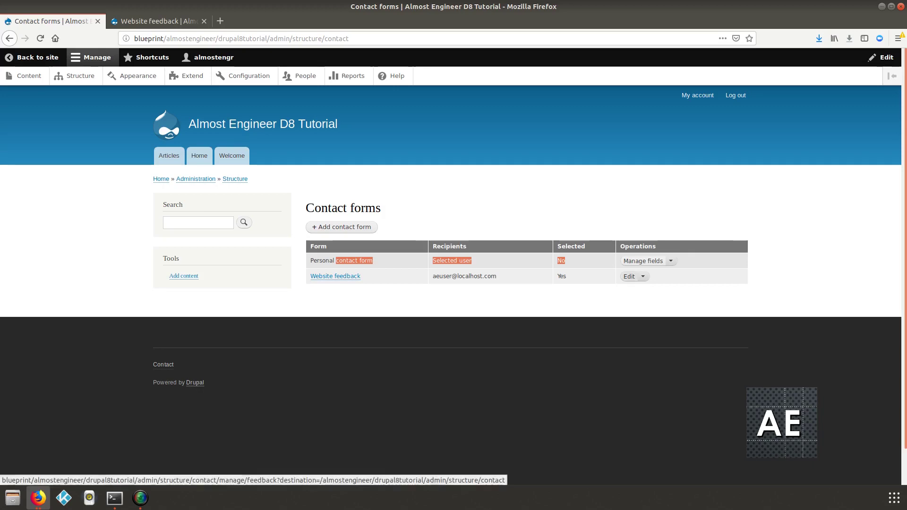
- Open the Website feedback form for editing and change its label to "Contact Us"
click(628, 276)
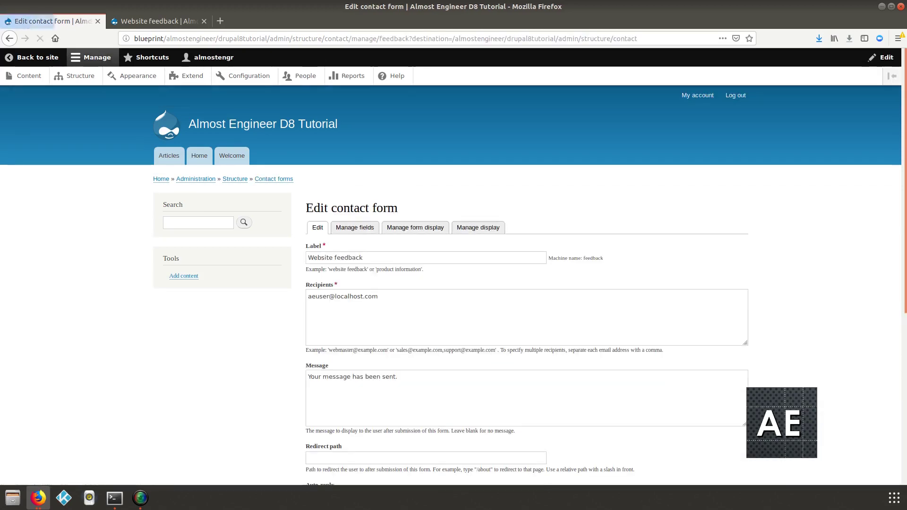
scroll(628, 276, down, 1)
scroll(453, 283, down, 4)
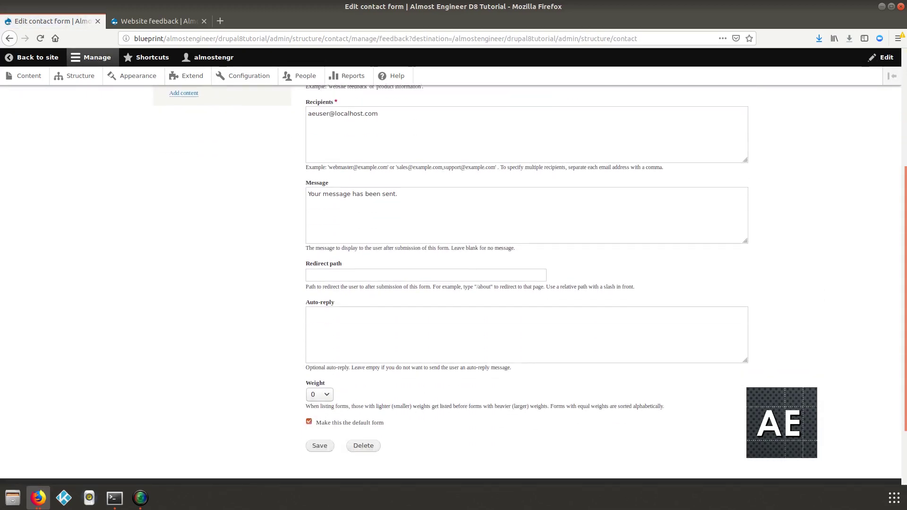
scroll(454, 283, up, 4)
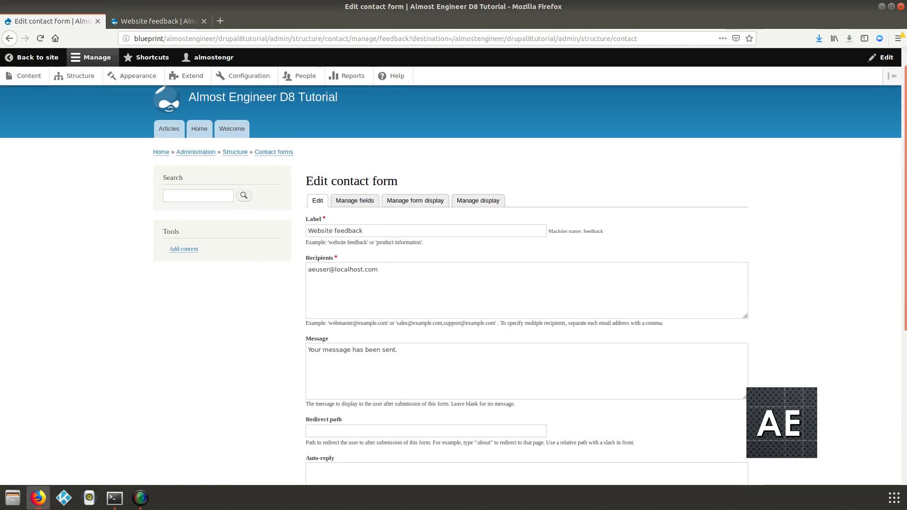
key(ctrl+a)
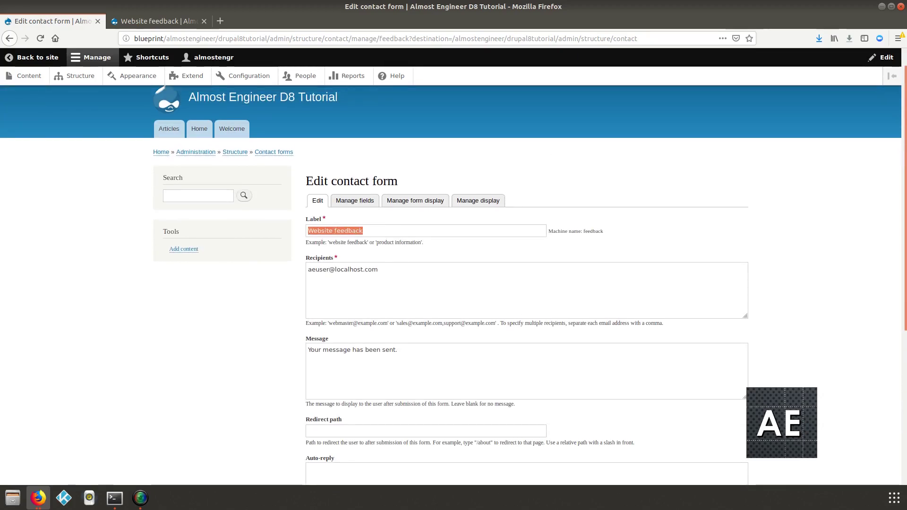
text(Contact )
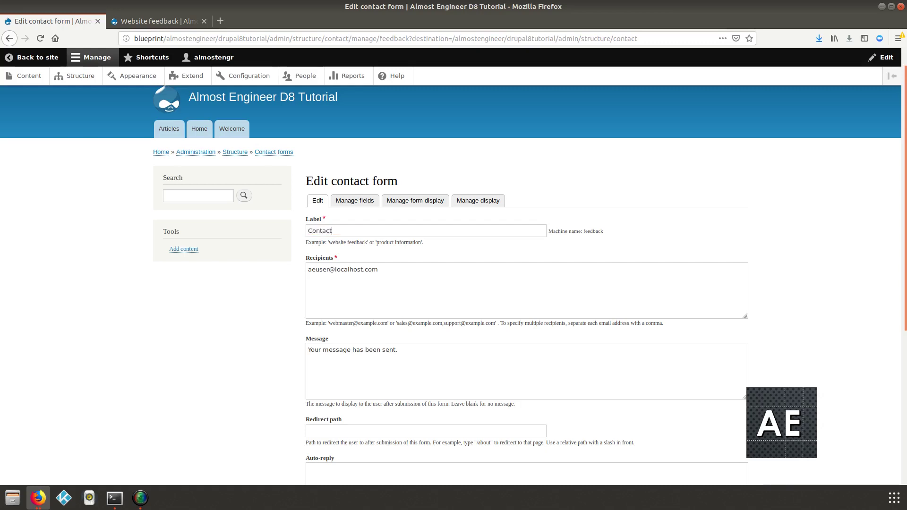
text(Us)
- Review the form's recipients, confirmation message, redirect path and auto-reply settings along with their help texts
scroll(526, 284, down, 2)
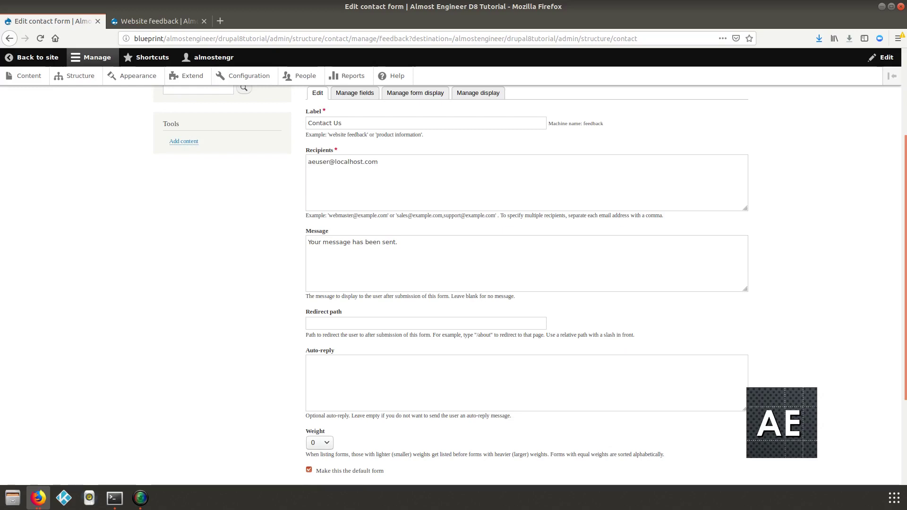
click(378, 162)
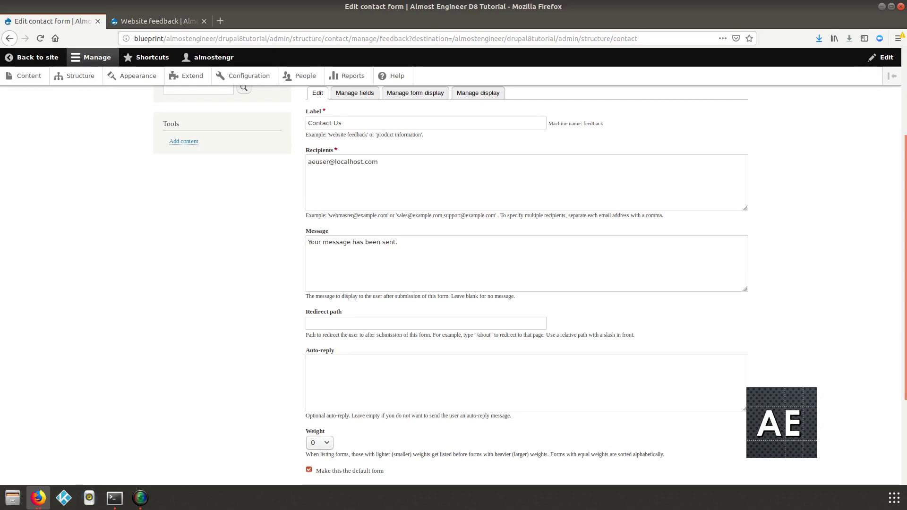
drag(503, 215, 664, 218)
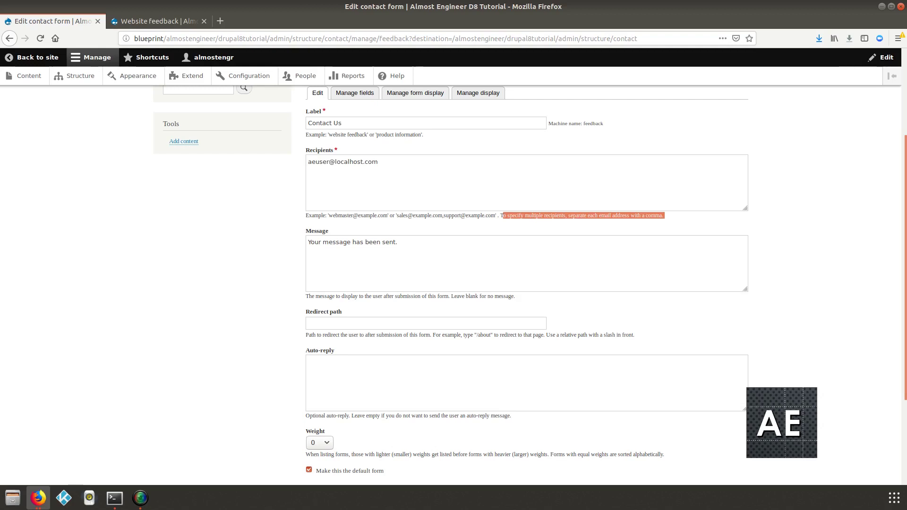
scroll(526, 284, down, 3)
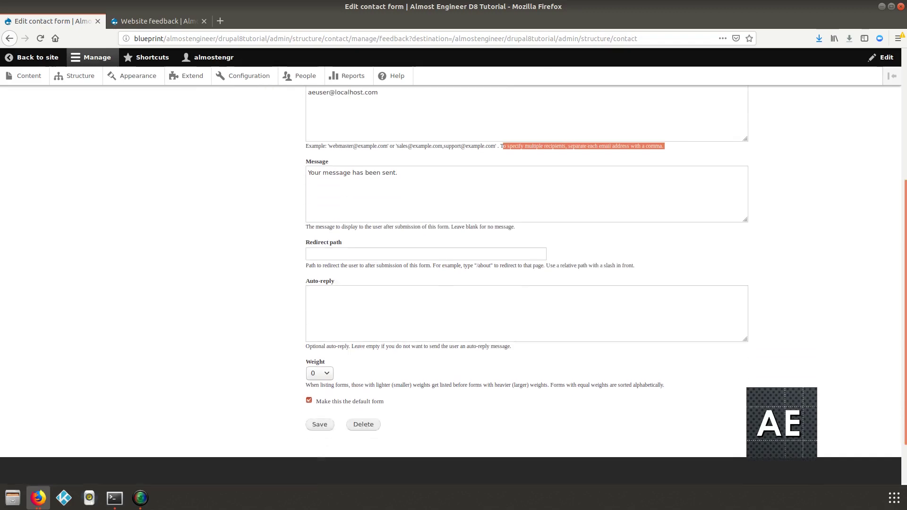
scroll(526, 284, up, 1)
click(379, 108)
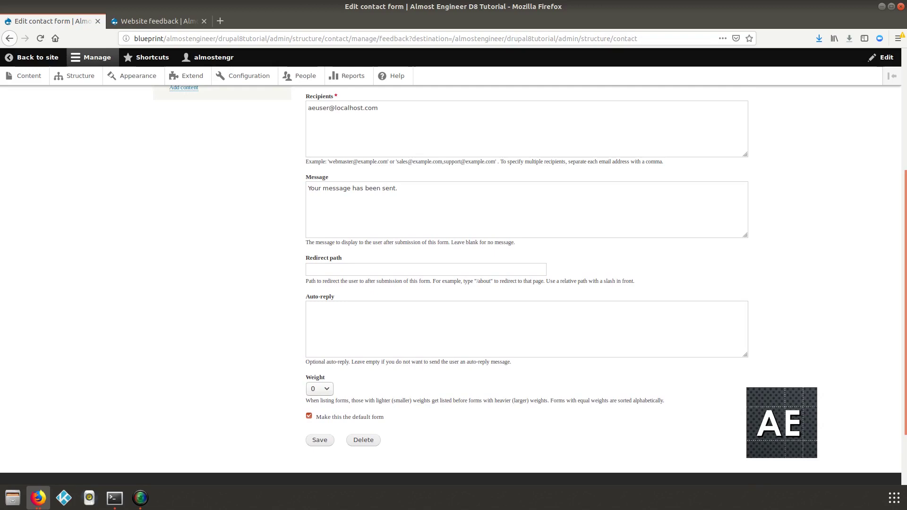
scroll(453, 274, down, 2)
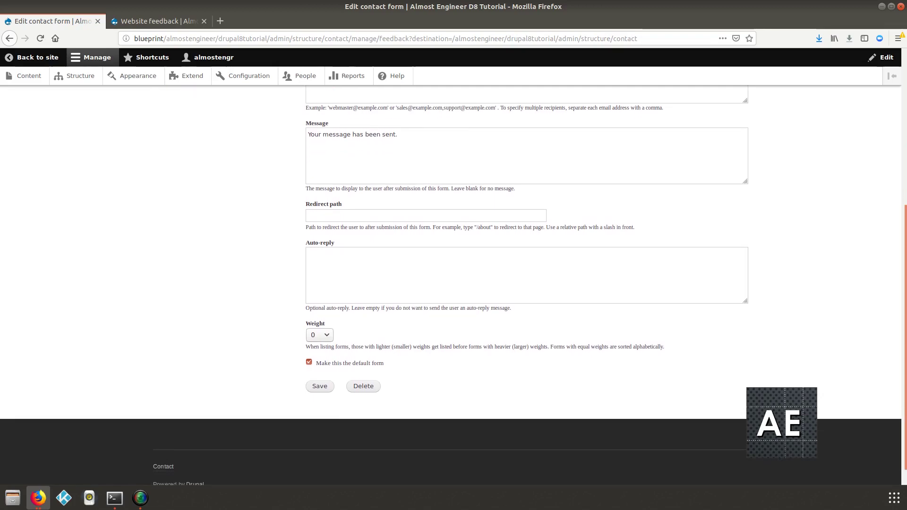
drag(330, 123, 314, 123)
drag(322, 189, 516, 189)
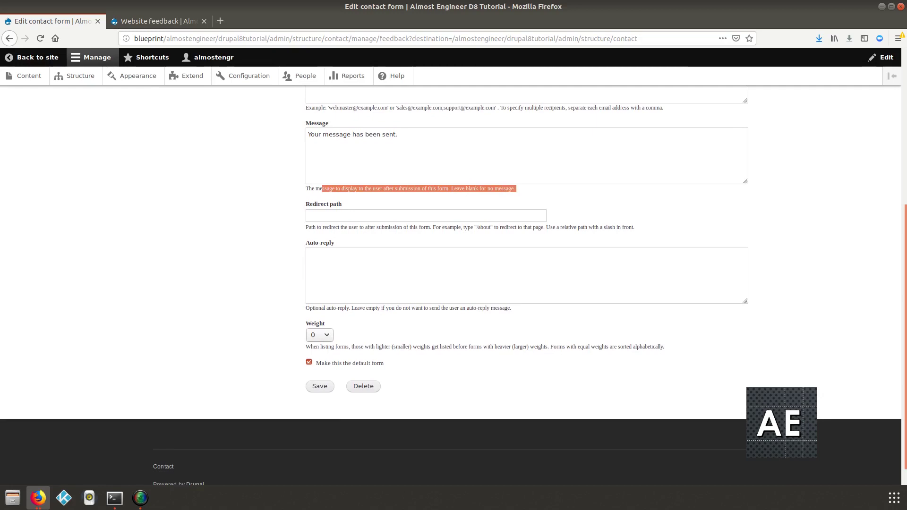
drag(333, 135, 397, 134)
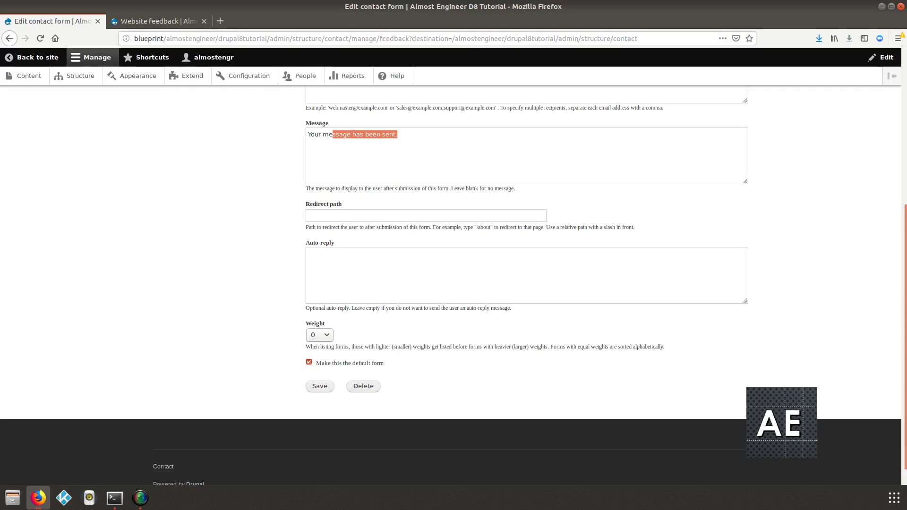
click(331, 216)
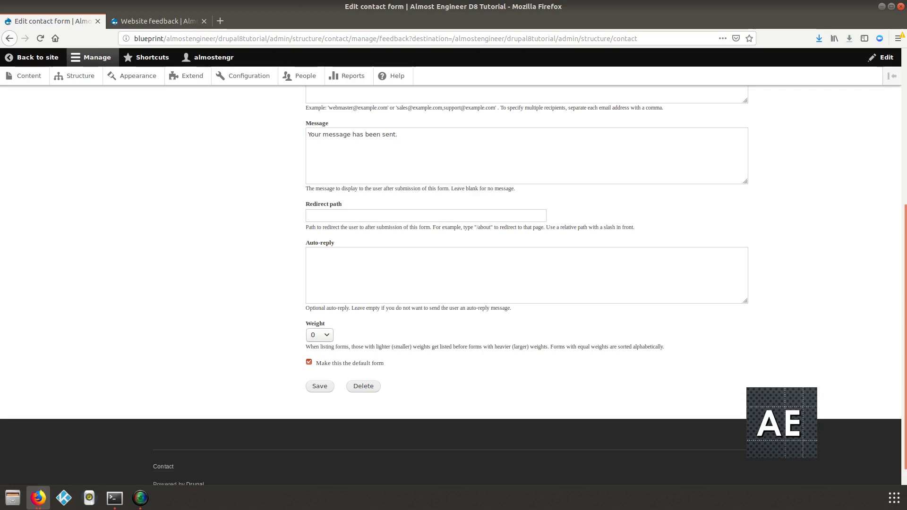
scroll(454, 257, down, 1)
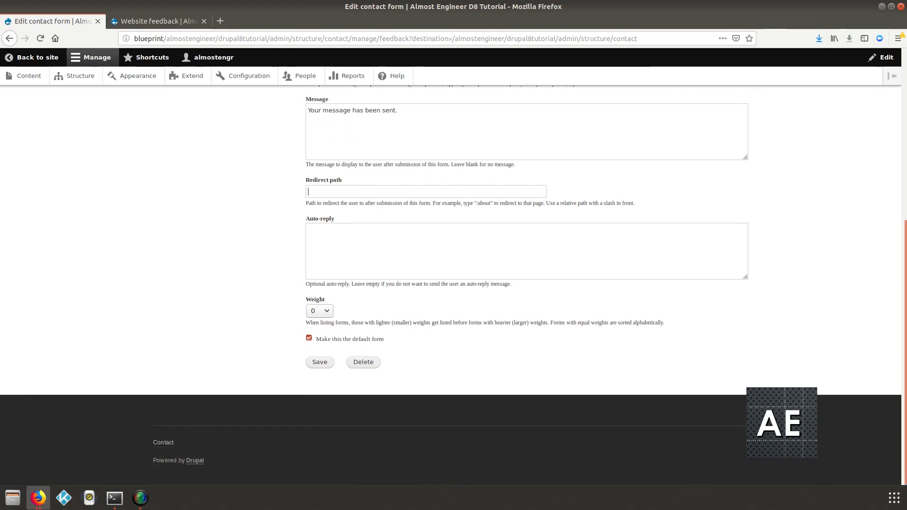
drag(386, 284, 510, 283)
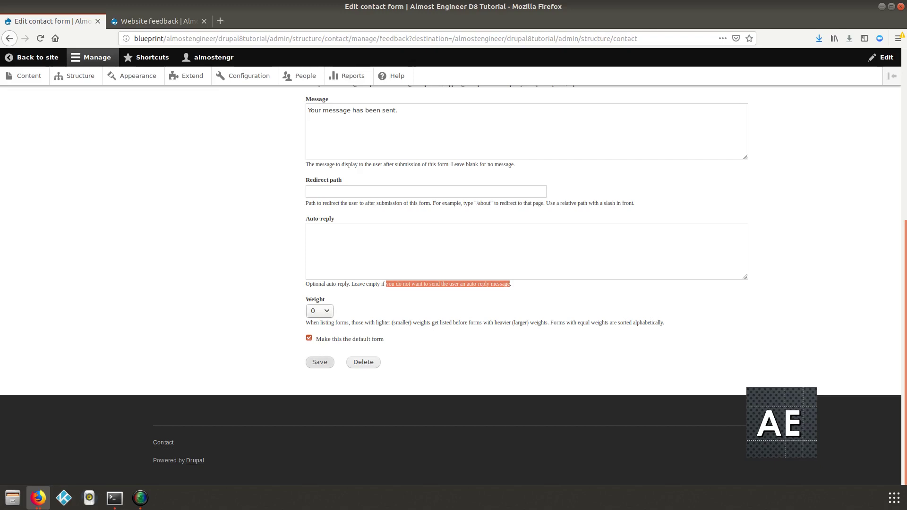
- Save the contact form and check the relabelled form on the site's public contact page
click(319, 361)
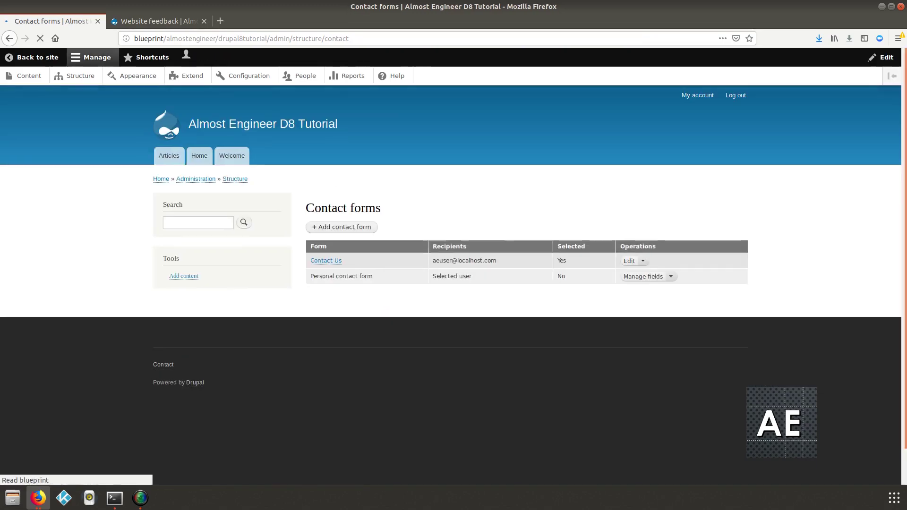
click(158, 21)
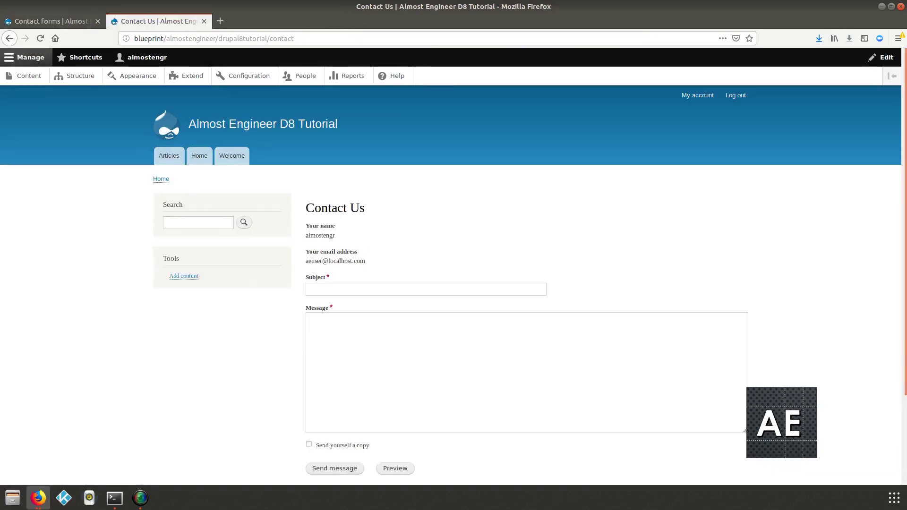
scroll(222, 163, down, 2)
click(308, 235)
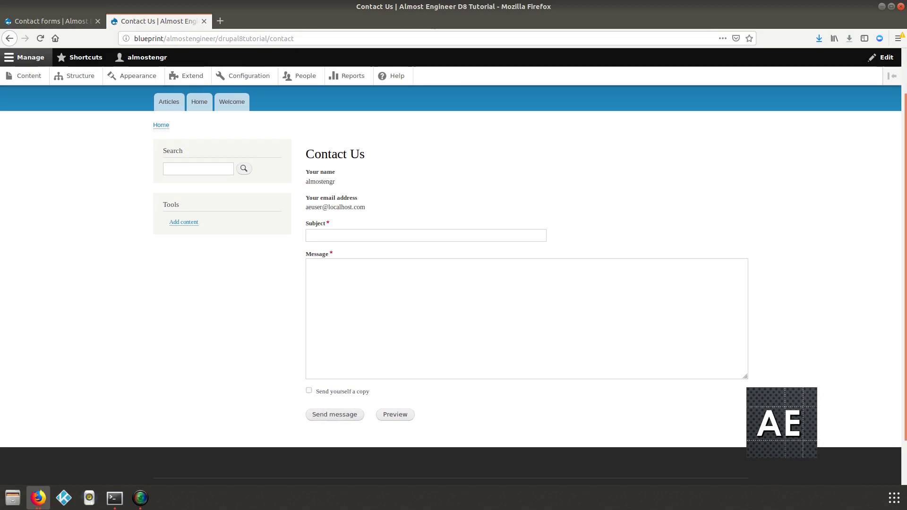
click(308, 236)
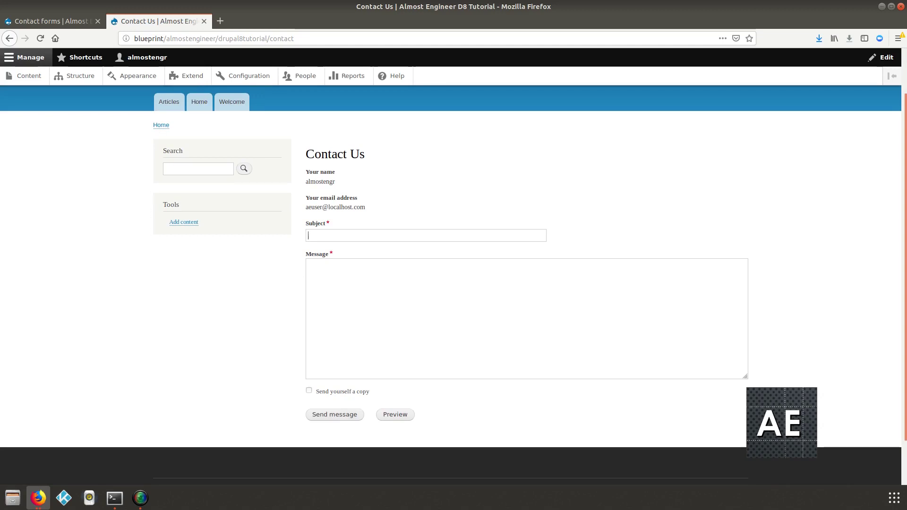
scroll(330, 123, up, 2)
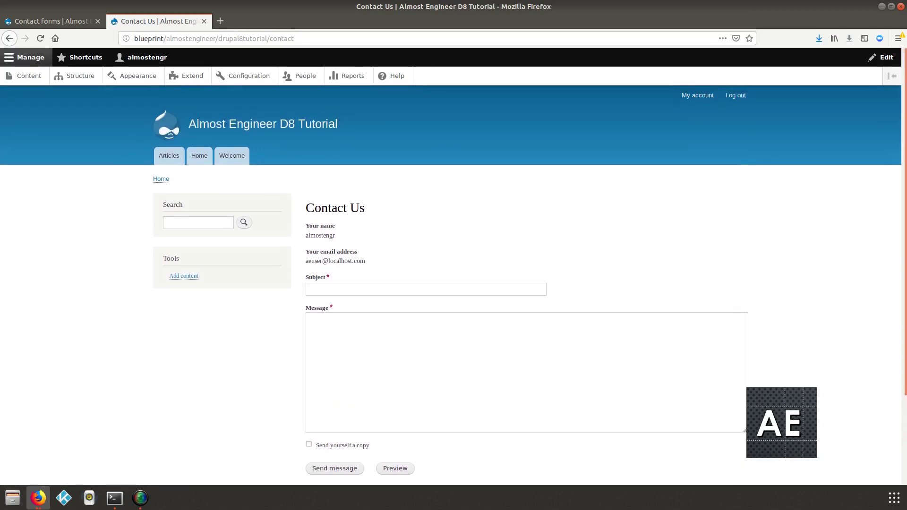